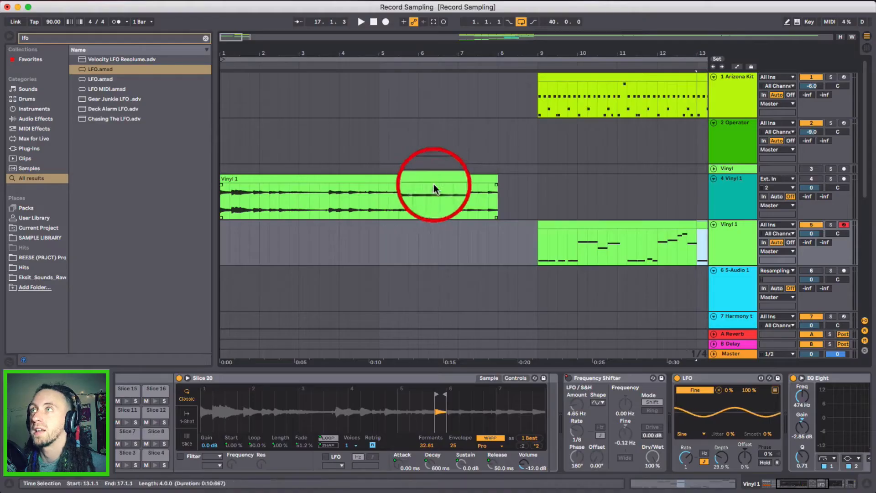
Solo the Vinyl 1 audio track and open its clip in the sample editor.
{"action": "left_click", "coordinate": [283, 179]}
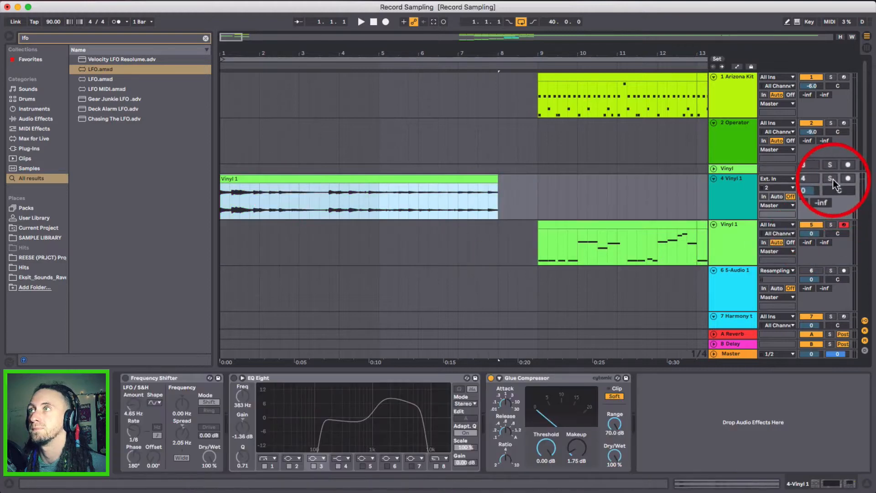
{"action": "left_click", "coordinate": [831, 178]}
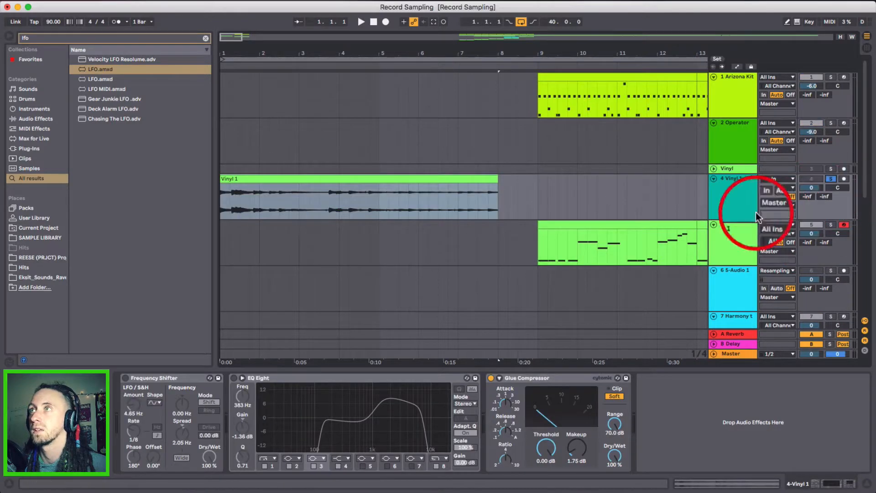
{"action": "left_click", "coordinate": [264, 179]}
{"action": "double_click", "coordinate": [264, 180]}
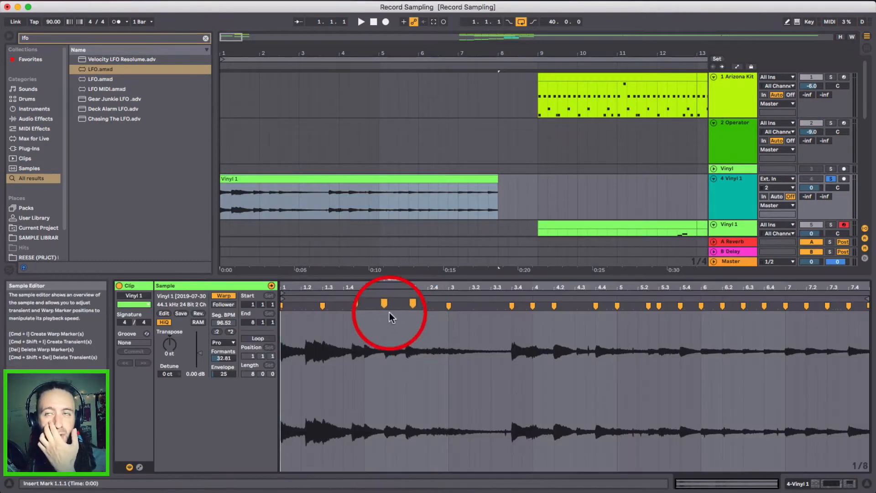
Try moving the warp marker near beat 1.3 to around beat 2, and undo the move.
{"action": "double_click", "coordinate": [313, 315]}
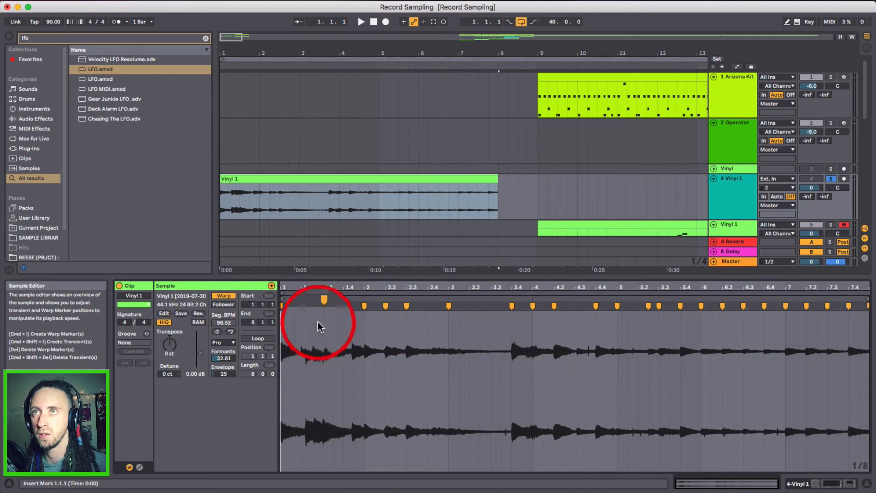
{"action": "left_click_drag", "start_coordinate": [323, 303], "coordinate": [367, 305]}
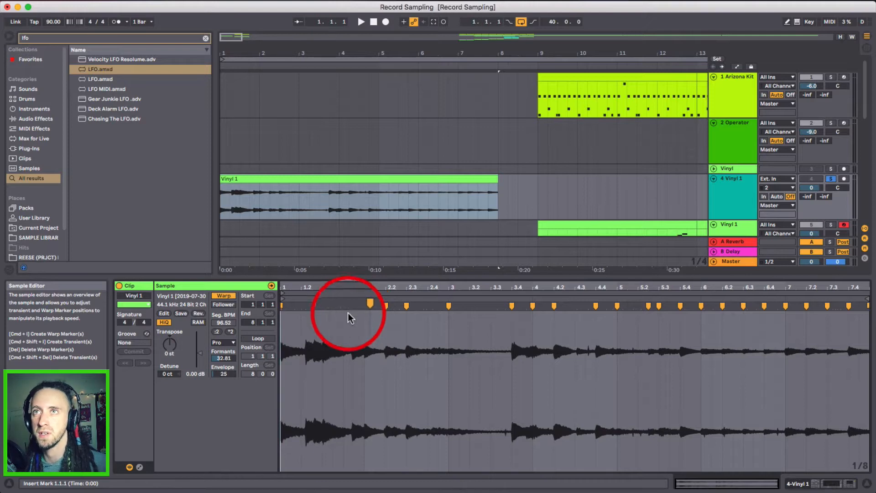
{"action": "key", "text": "super+z"}
Choose Complex Pro as the vinyl audio clip's warp mode and play the clip from bar 1.
{"action": "left_click", "coordinate": [218, 343]}
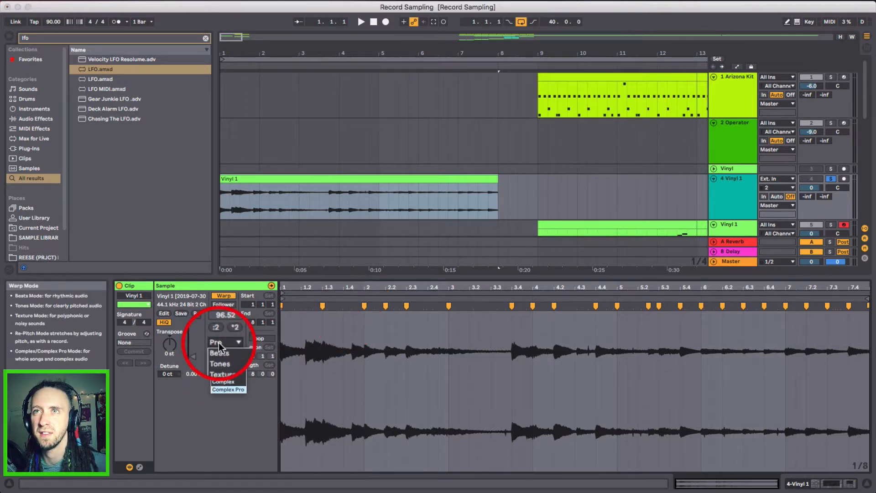
{"action": "left_click", "coordinate": [229, 388]}
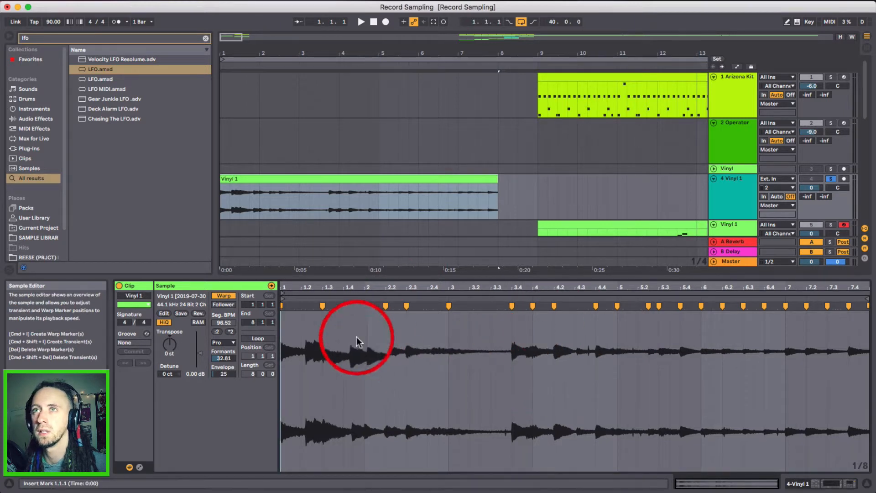
{"action": "left_click", "coordinate": [271, 178]}
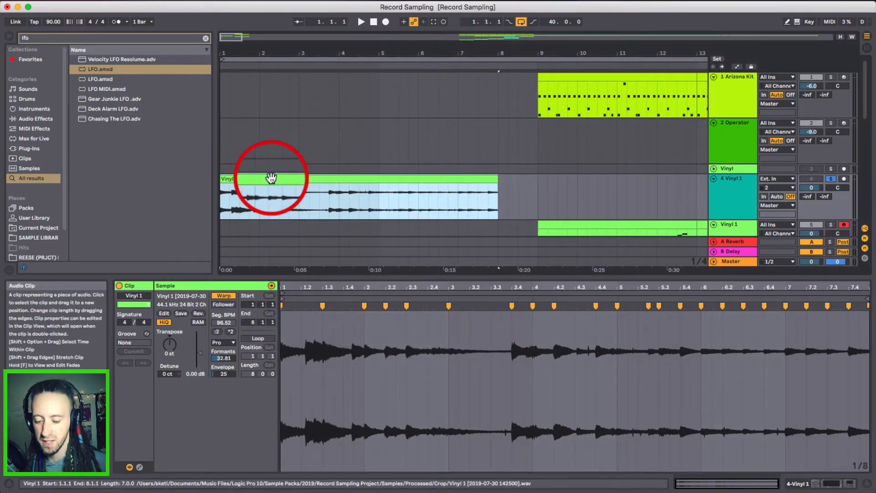
{"action": "key", "text": "space"}
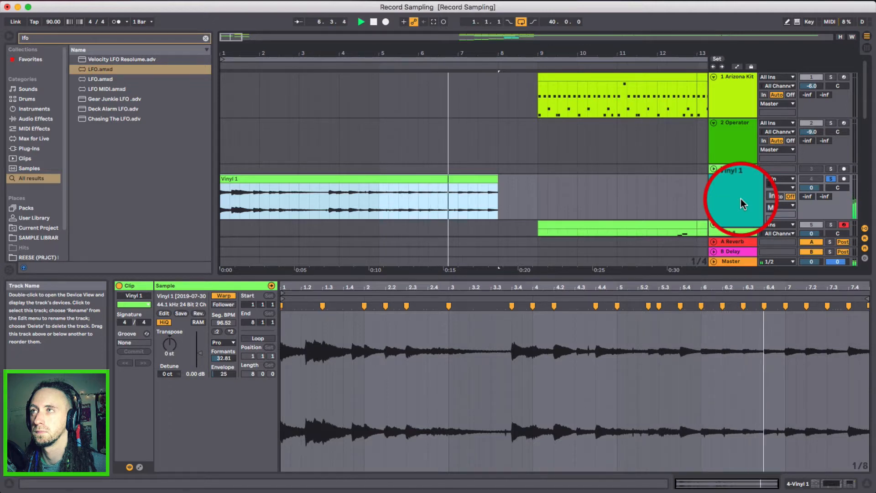
{"action": "key", "text": "space"}
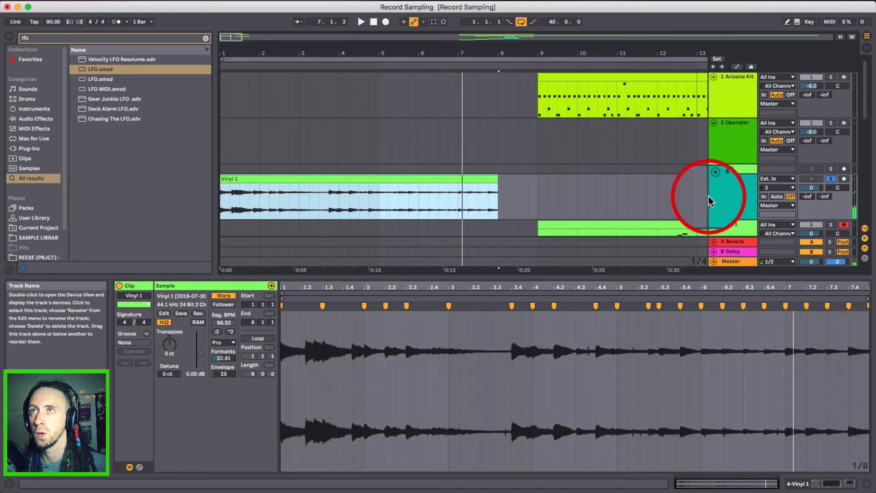
Review the Slice to New MIDI Track options for the vinyl audio clip and close them without slicing.
{"action": "right_click", "coordinate": [376, 180]}
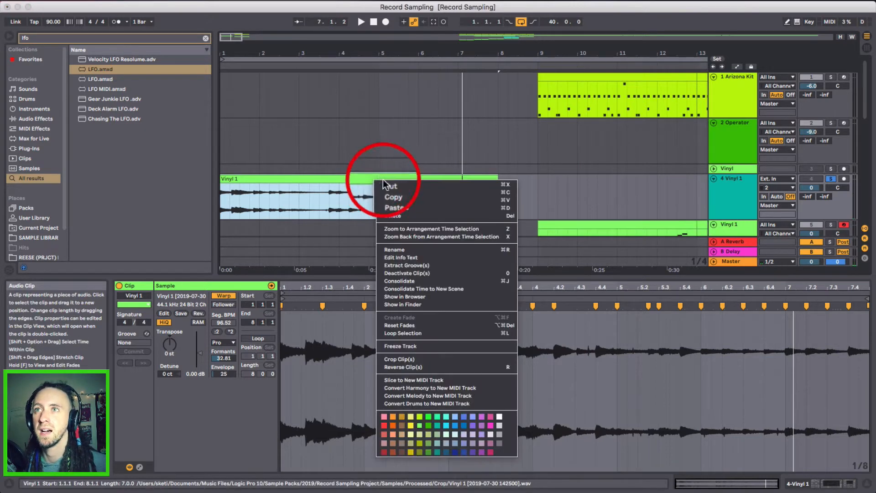
{"action": "left_click", "coordinate": [429, 380]}
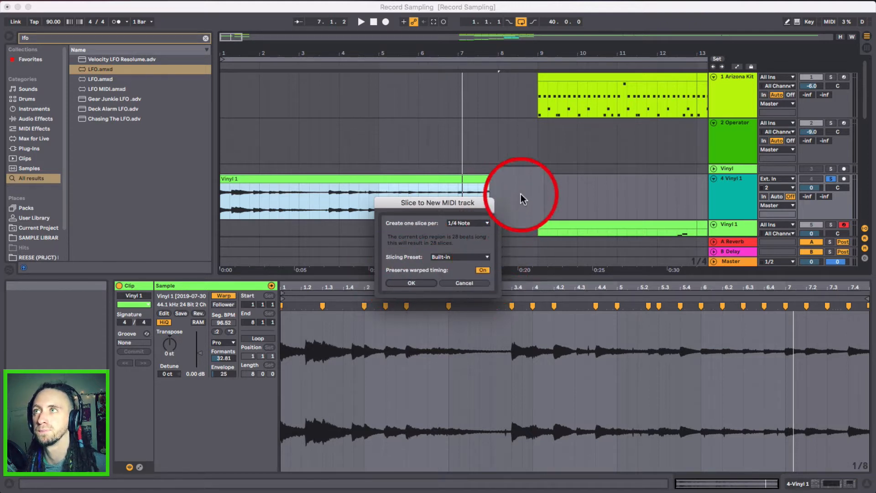
{"action": "left_click", "coordinate": [464, 283]}
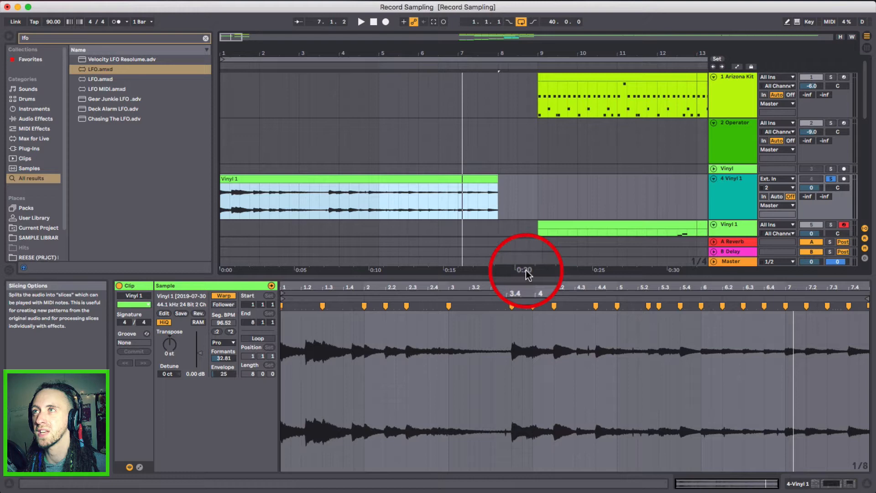
Show the drum rack and device chain of the sliced Vinyl 1 MIDI track and solo that track.
{"action": "left_click", "coordinate": [732, 226]}
{"action": "double_click", "coordinate": [733, 227]}
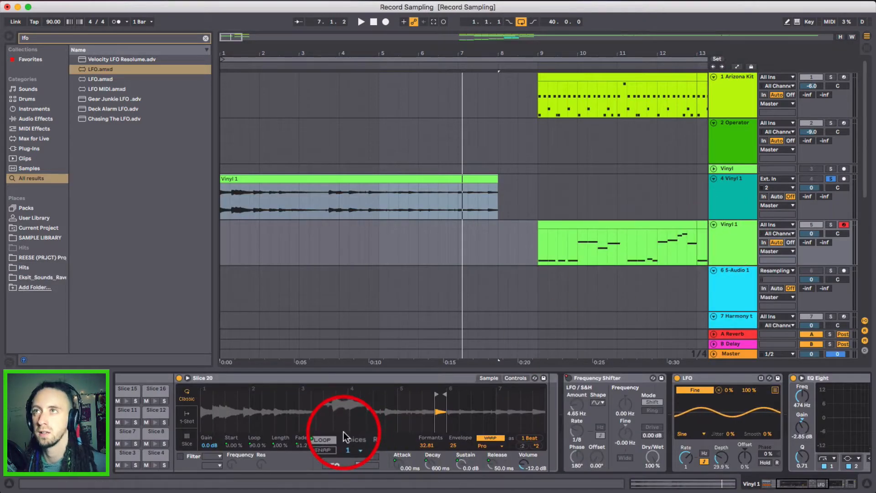
{"action": "scroll", "coordinate": [343, 433], "scroll_direction": "left", "scroll_amount": 5}
{"action": "scroll", "coordinate": [343, 434], "scroll_direction": "left", "scroll_amount": 5}
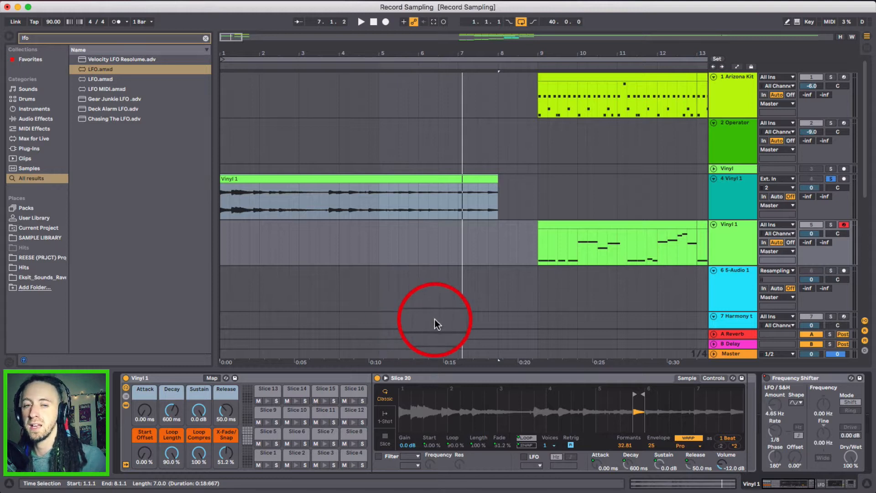
{"action": "left_click", "coordinate": [831, 224]}
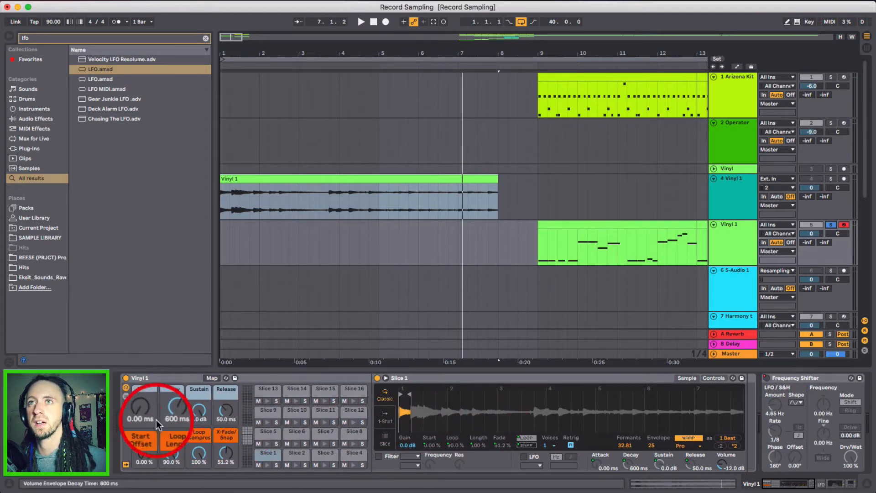
{"action": "scroll", "coordinate": [365, 427], "scroll_direction": "right", "scroll_amount": 5}
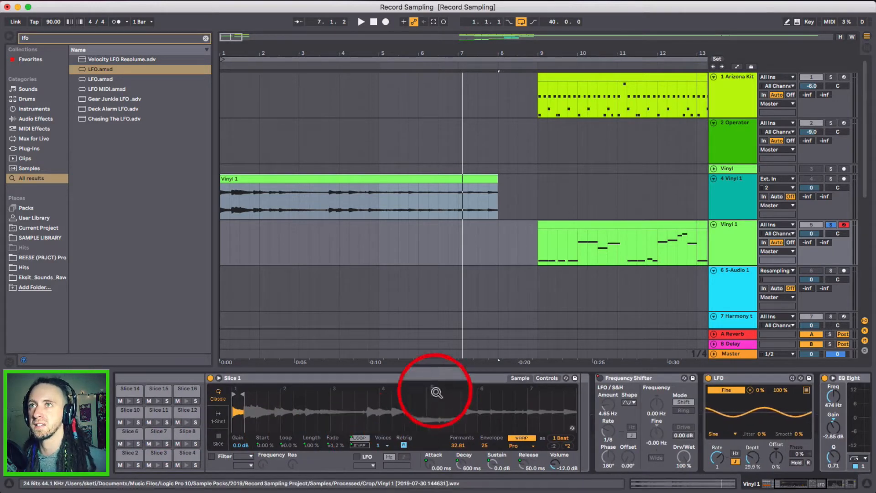
{"action": "scroll", "coordinate": [434, 273], "scroll_direction": "right", "scroll_amount": 5}
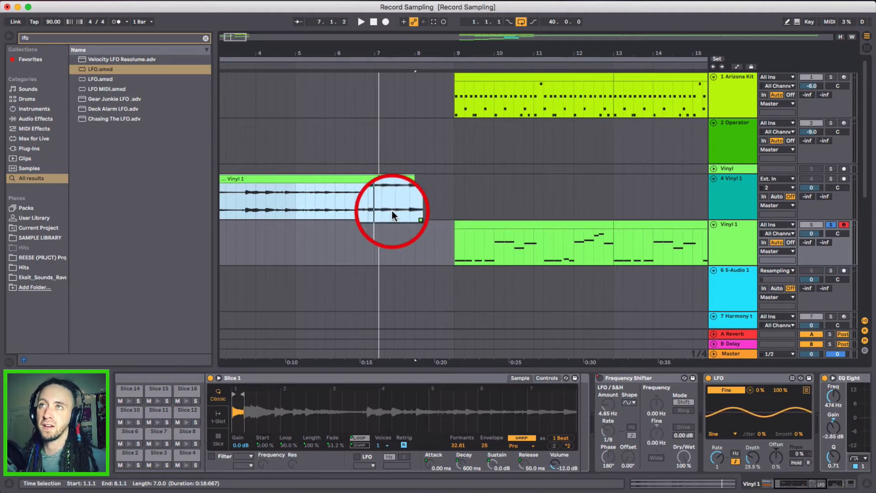
Open the Vinyl 1 MIDI clip at bar 9 in the note editor and fold it to the used slices.
{"action": "left_click", "coordinate": [560, 224]}
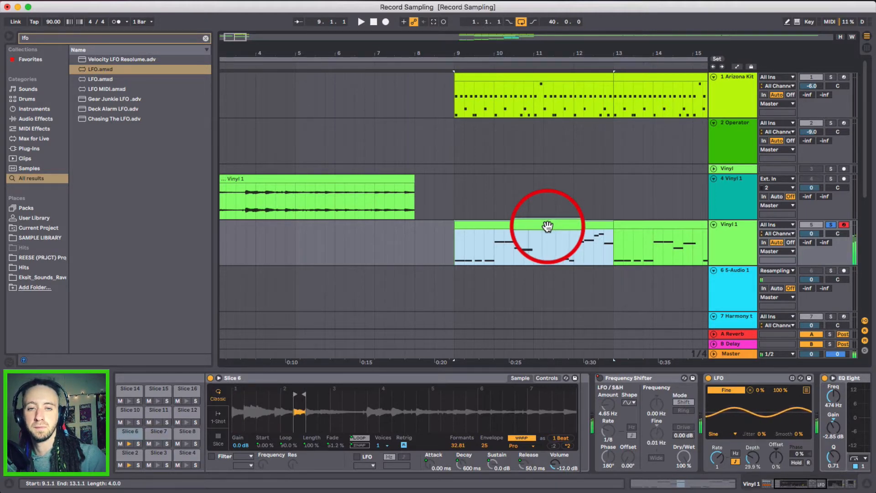
{"action": "double_click", "coordinate": [547, 226]}
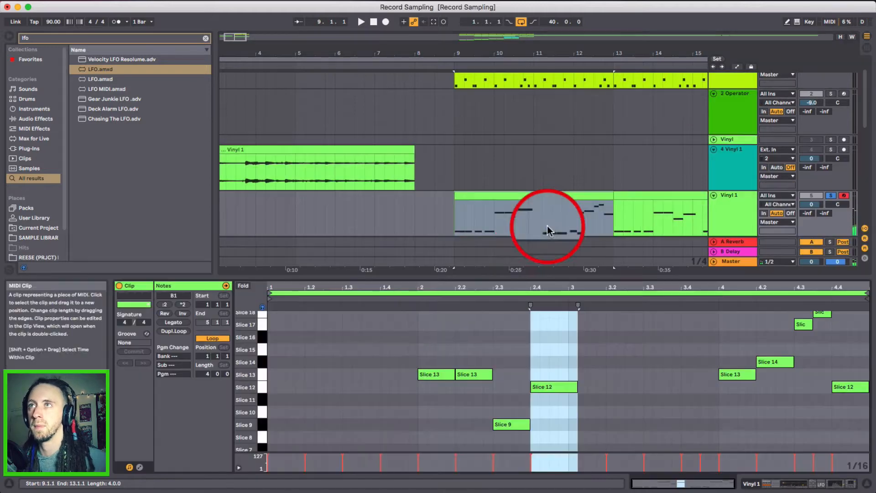
{"action": "left_click", "coordinate": [418, 284]}
{"action": "scroll", "coordinate": [382, 376], "scroll_direction": "down", "scroll_amount": 3}
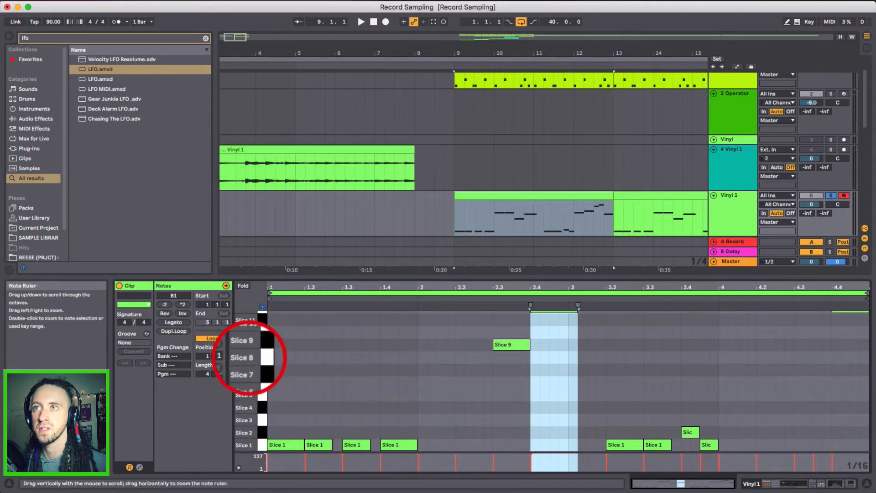
{"action": "double_click", "coordinate": [250, 356]}
{"action": "left_click", "coordinate": [244, 286]}
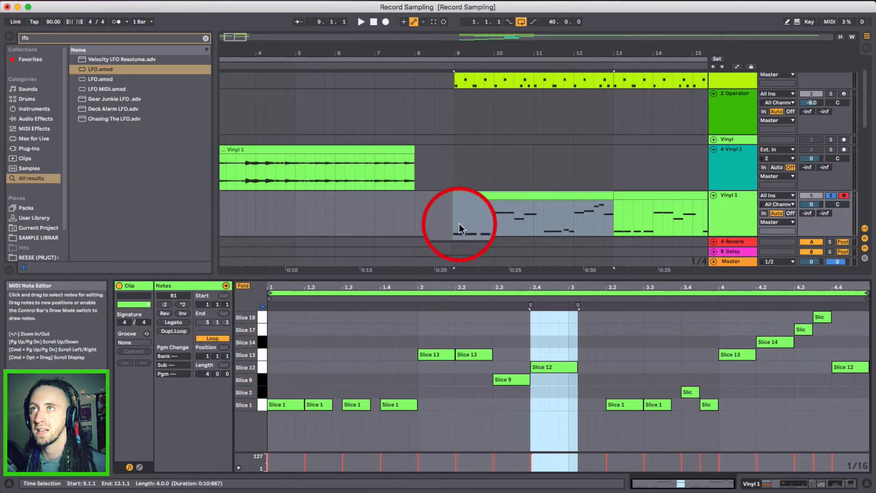
Loop the four-bar Vinyl 1 MIDI clip at bar 9 and play it back.
{"action": "left_click", "coordinate": [476, 195]}
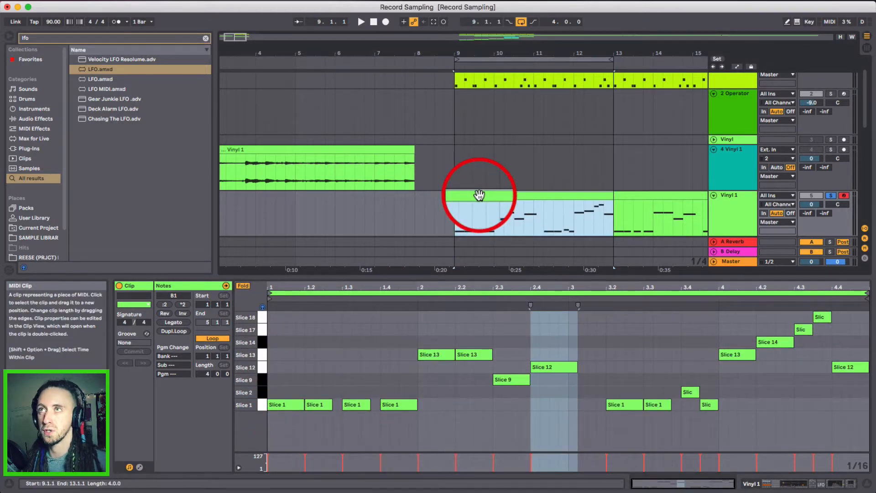
{"action": "key", "text": "space"}
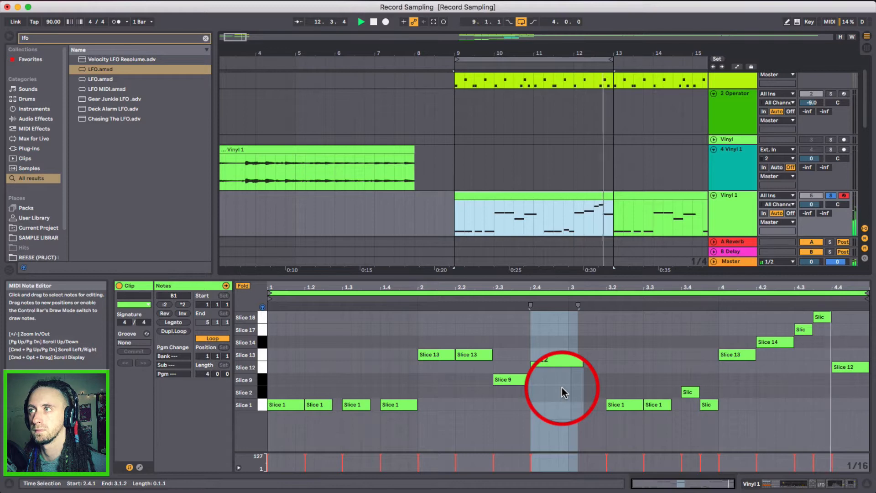
{"action": "key", "text": "space"}
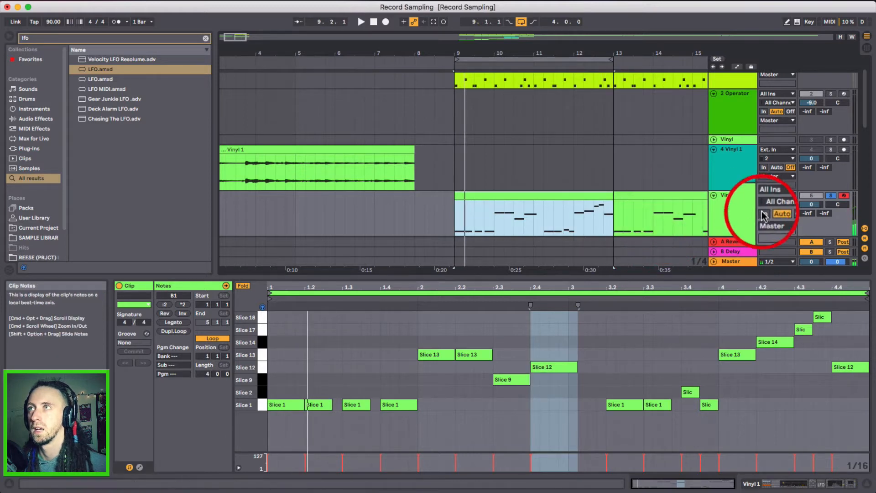
Examine the effects on the sliced Vinyl 1 track: Frequency Shifter, LFO, EQ Eight and Glue Compressor.
{"action": "left_click", "coordinate": [740, 211]}
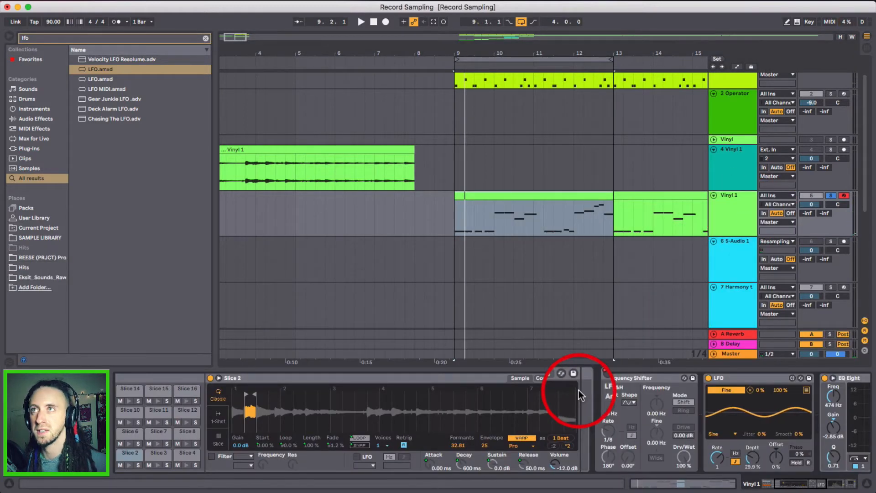
{"action": "scroll", "coordinate": [581, 395], "scroll_direction": "right", "scroll_amount": 10}
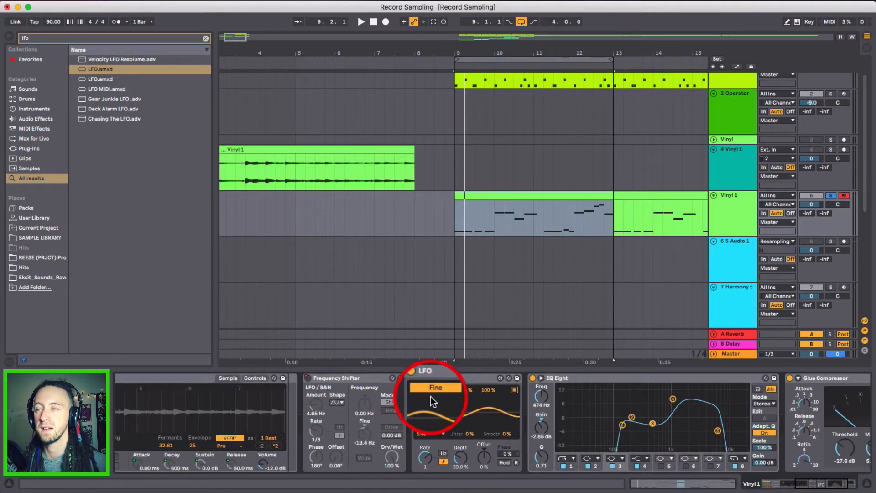
{"action": "left_click", "coordinate": [586, 379]}
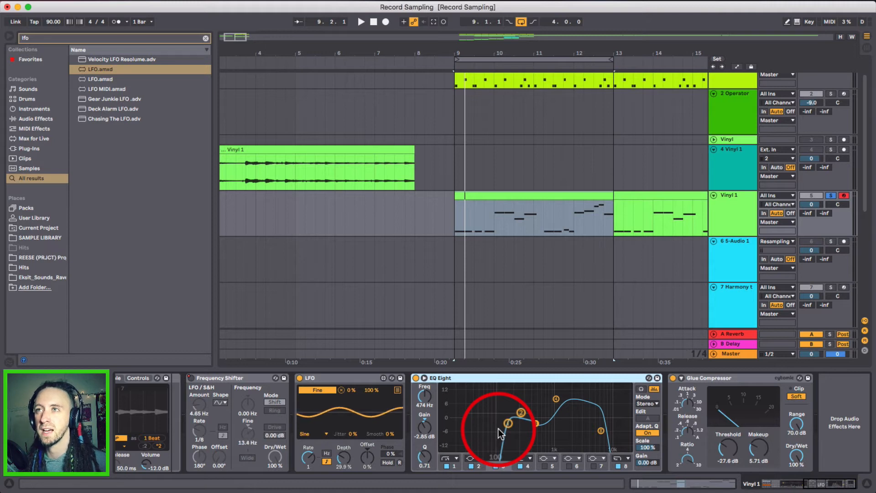
{"action": "left_click", "coordinate": [752, 379]}
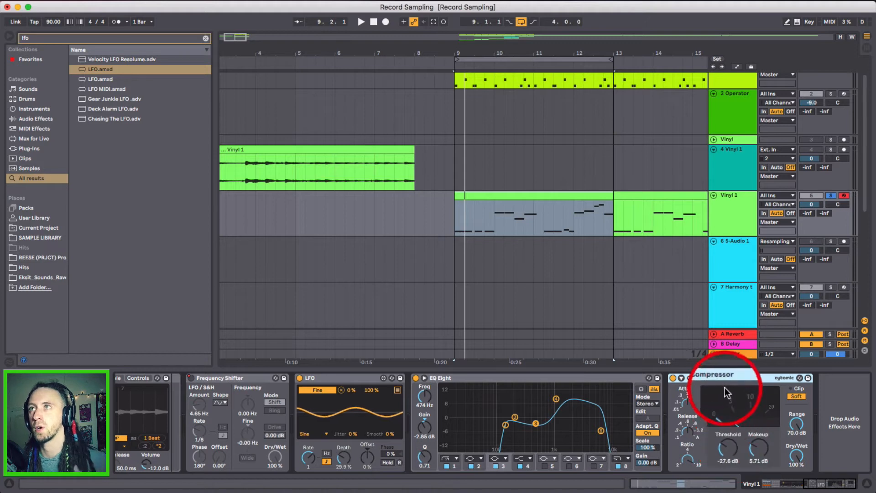
Set the loop to the second Vinyl 1 MIDI clip at bar 13 and select the LFO device.
{"action": "left_click", "coordinate": [642, 195]}
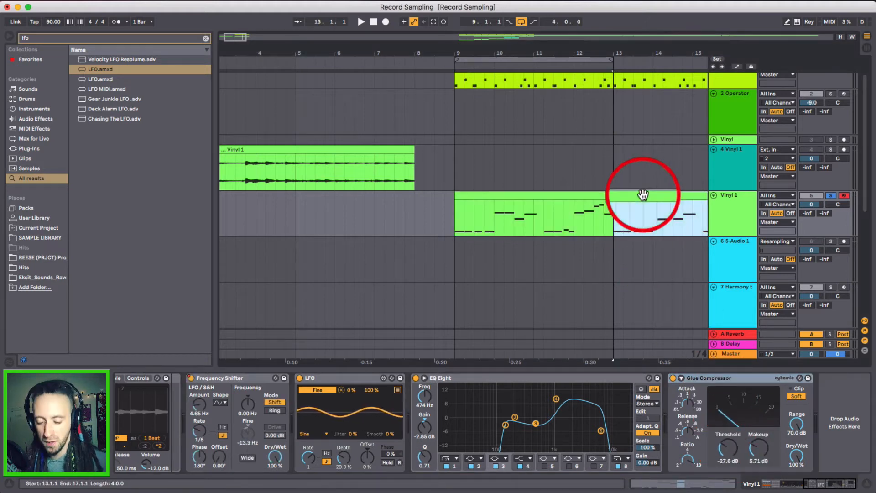
{"action": "key", "text": "super+l"}
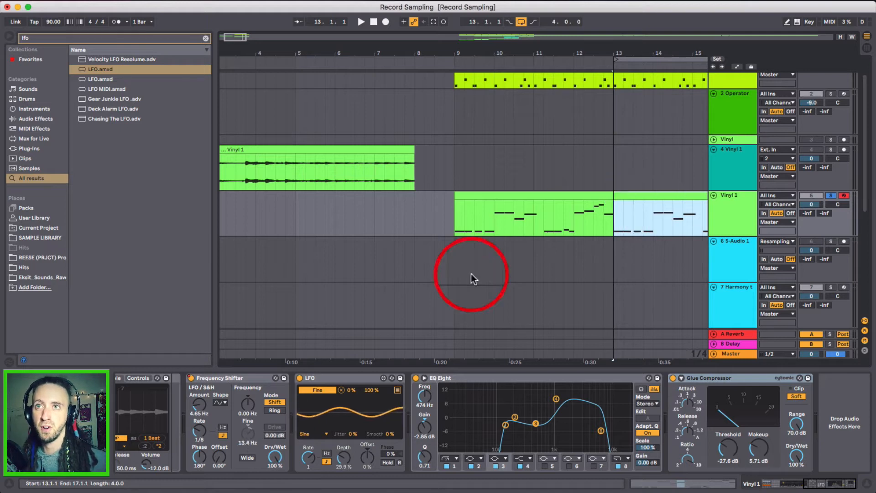
{"action": "left_click", "coordinate": [324, 377]}
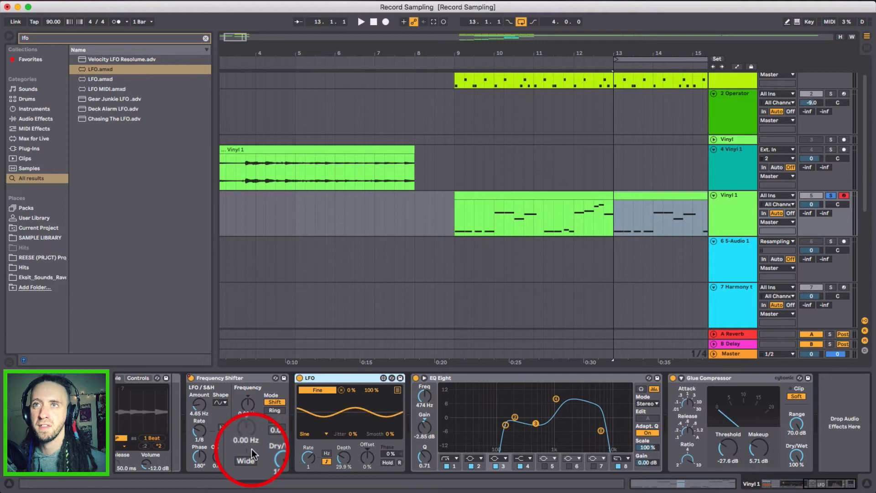
Play the looped Vinyl 1 MIDI clip from bar 13 and unsolo its track.
{"action": "left_click", "coordinate": [637, 196]}
{"action": "key", "text": "space"}
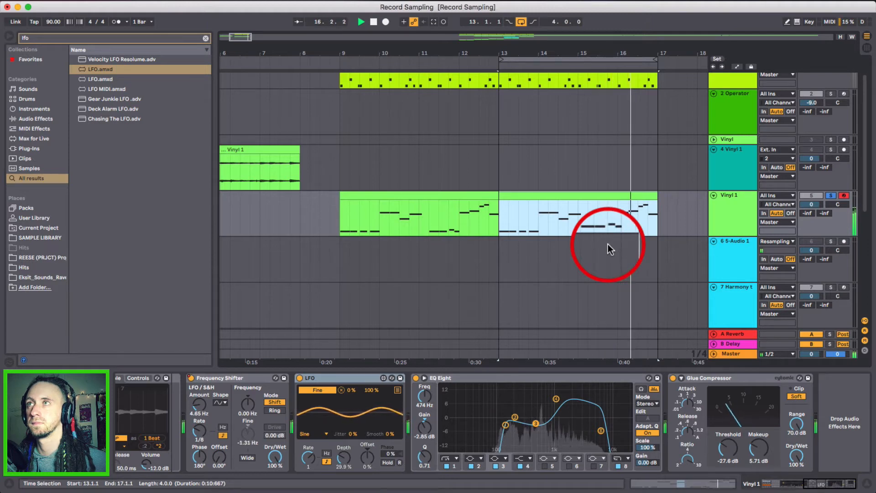
{"action": "key", "text": "space"}
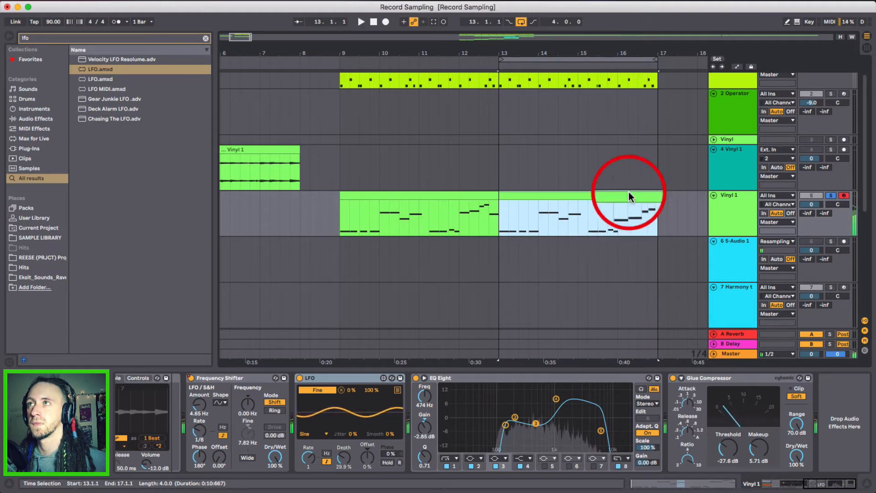
{"action": "left_click", "coordinate": [831, 195]}
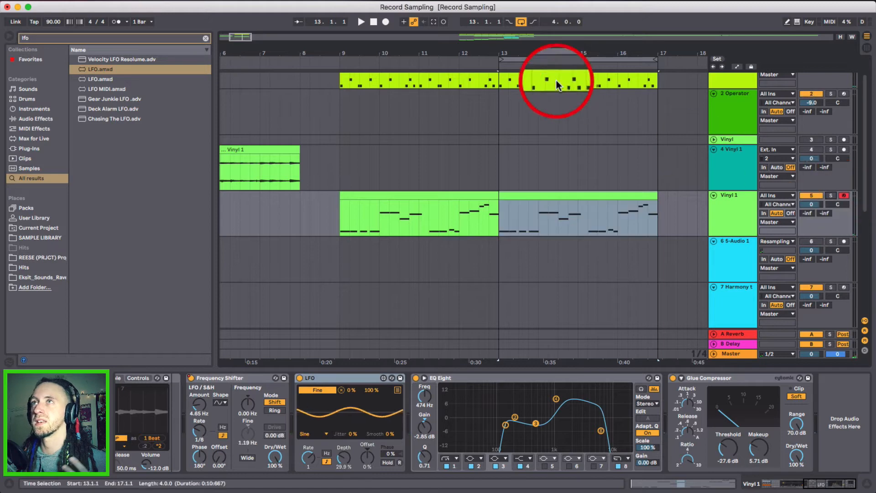
Select the Arizona Kit drum clip at bar 13 and play the drums and sliced Vinyl 1 clip together in the loop.
{"action": "scroll", "coordinate": [550, 112], "scroll_direction": "up", "scroll_amount": 2}
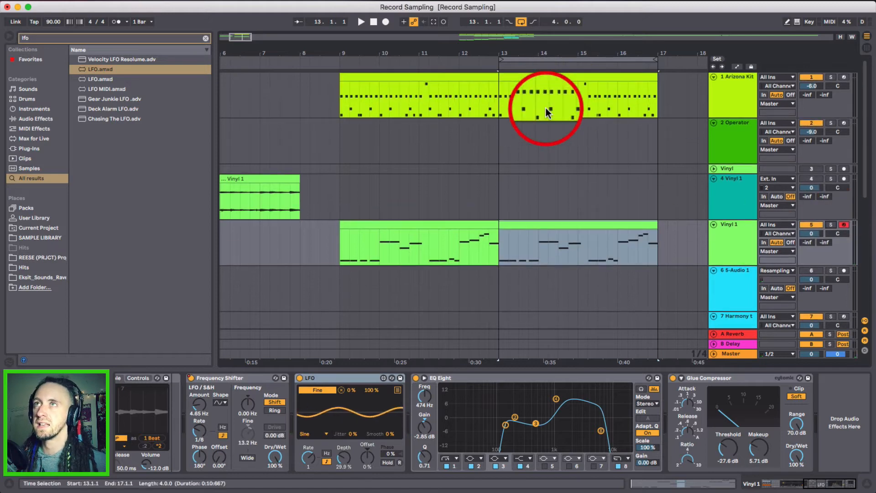
{"action": "left_click", "coordinate": [526, 75]}
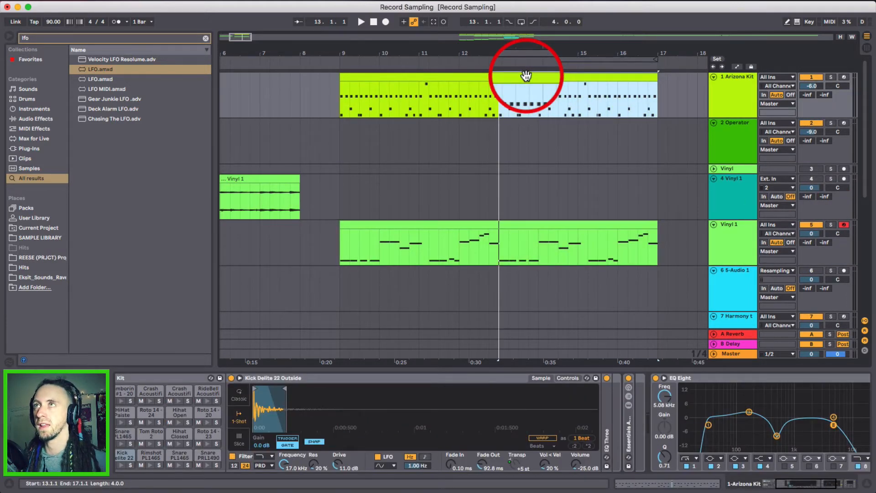
{"action": "left_click", "coordinate": [722, 95]}
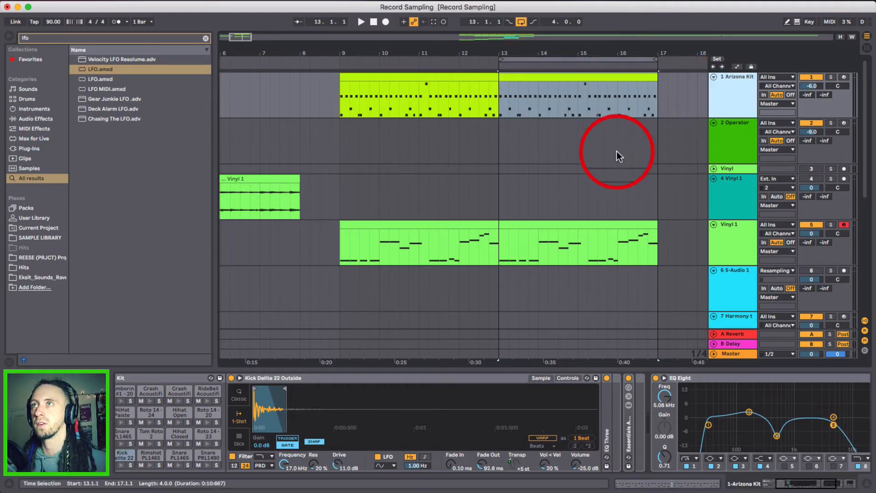
{"action": "key", "text": "space"}
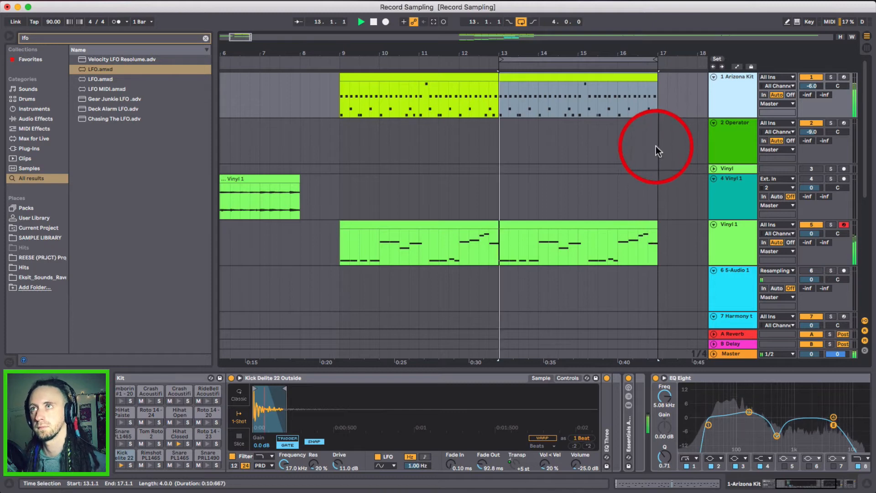
Select the Vinyl 1 MIDI clip at bar 129 on track 11 and play it back.
{"action": "left_click_drag", "start_coordinate": [586, 52], "coordinate": [325, 51]}
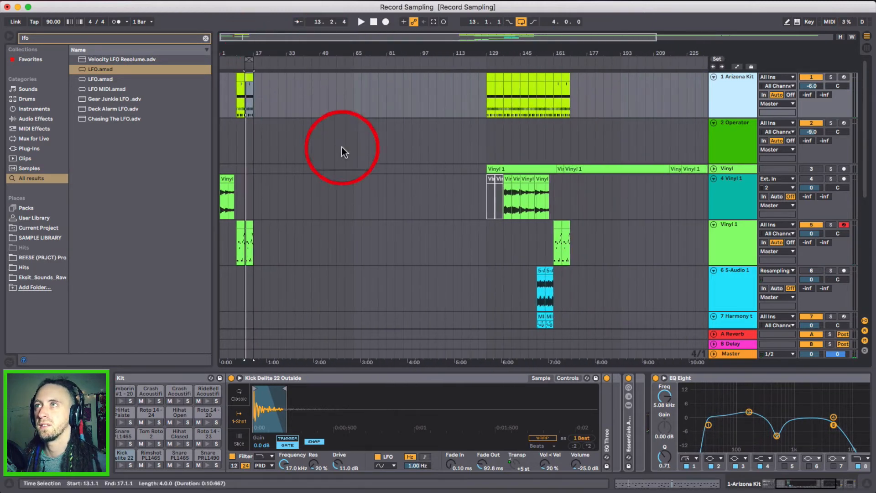
{"action": "scroll", "coordinate": [532, 229], "scroll_direction": "down", "scroll_amount": 2}
{"action": "scroll", "coordinate": [529, 231], "scroll_direction": "down", "scroll_amount": 10}
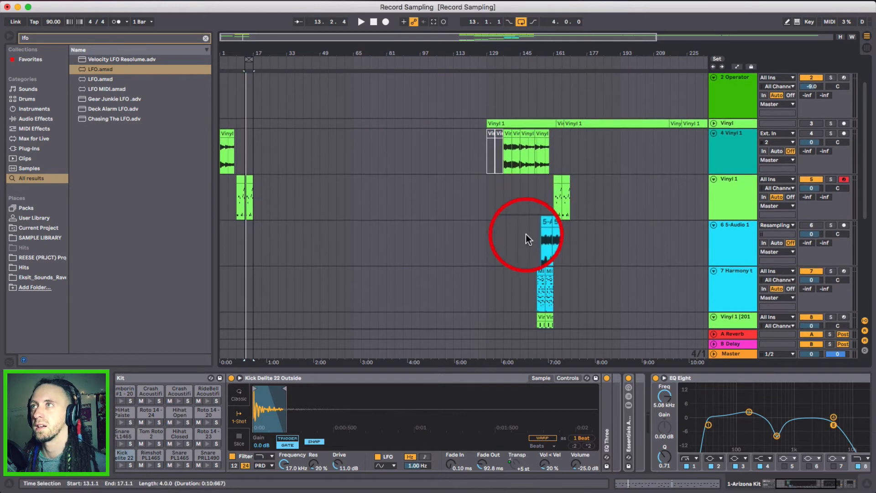
{"action": "left_click", "coordinate": [490, 265]}
{"action": "scroll", "coordinate": [489, 265], "scroll_direction": "up", "scroll_amount": 11}
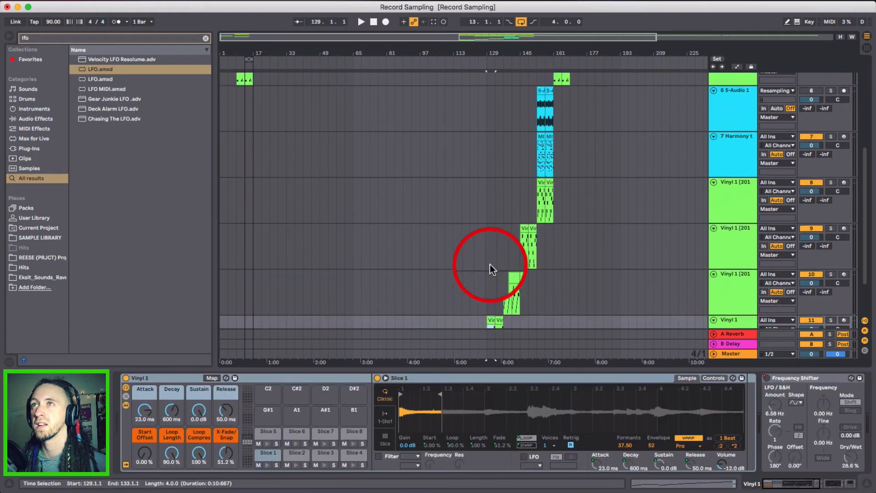
{"action": "scroll", "coordinate": [489, 265], "scroll_direction": "down", "scroll_amount": 11}
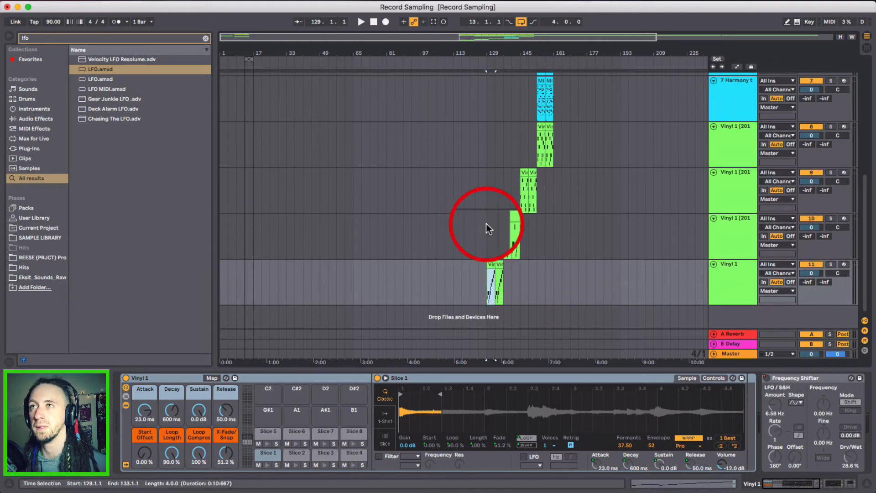
{"action": "key", "text": "space"}
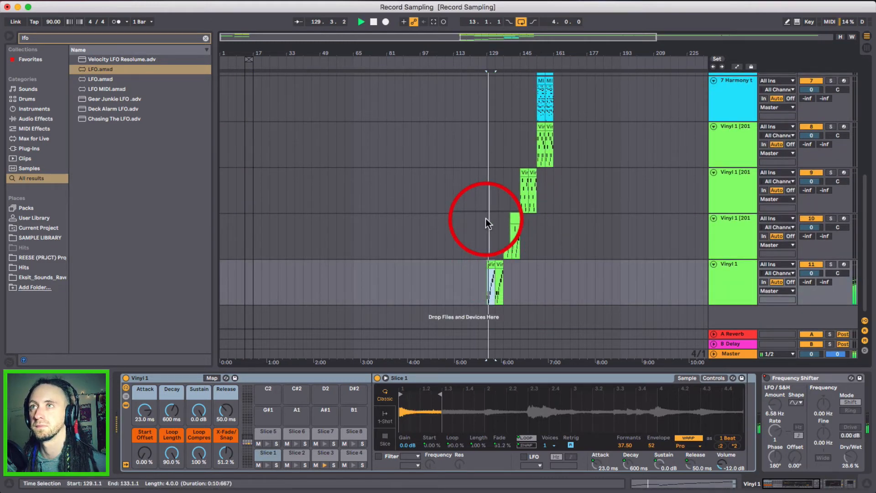
Play the Vinyl 1 MIDI clip at bar 137 on track 10.
{"action": "left_click", "coordinate": [749, 276]}
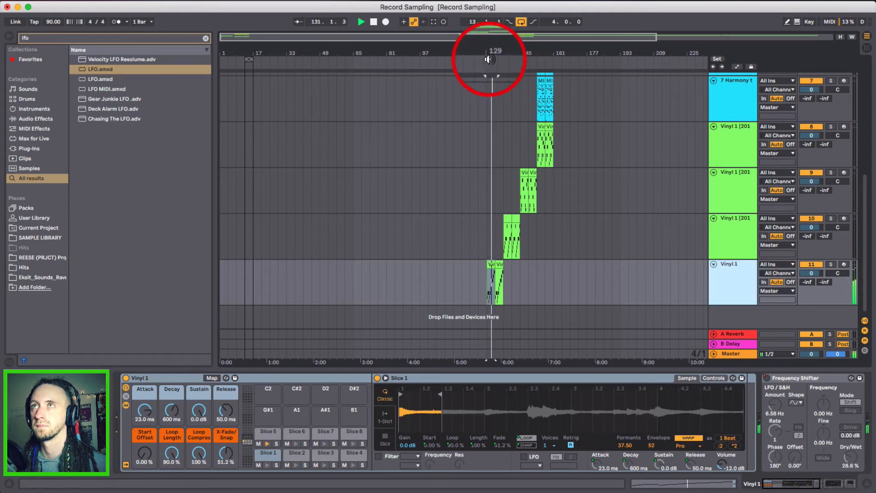
{"action": "left_click_drag", "start_coordinate": [484, 50], "coordinate": [508, 89]}
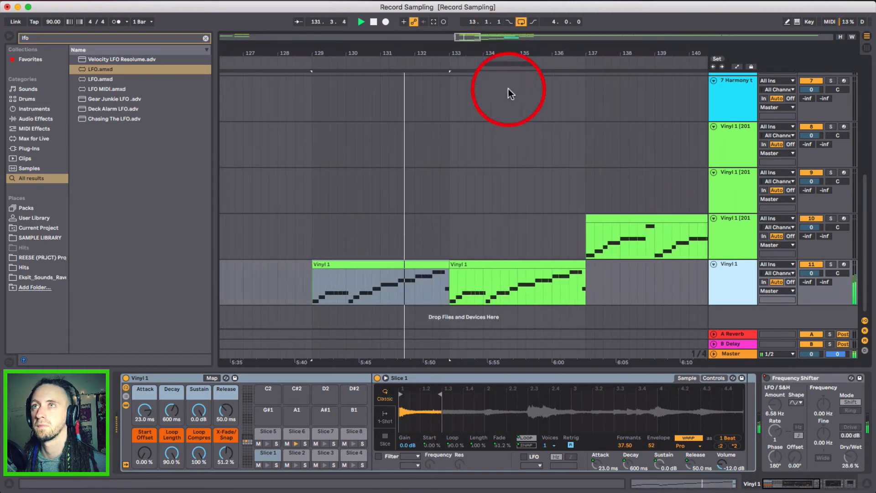
{"action": "scroll", "coordinate": [508, 223], "scroll_direction": "right", "scroll_amount": 5}
{"action": "left_click", "coordinate": [516, 220]}
{"action": "key", "text": "space"}
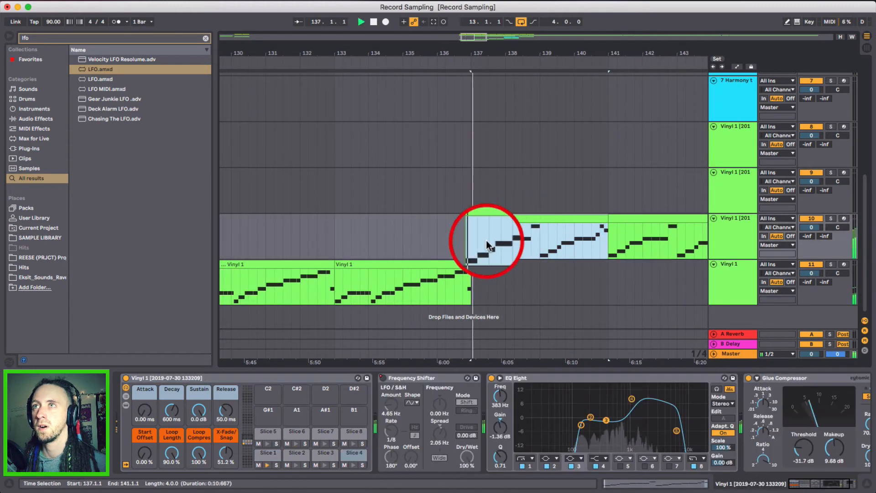
{"action": "key", "text": "space"}
Select the Vinyl 1 MIDI clip at bar 145 on track 9 during playback.
{"action": "scroll", "coordinate": [486, 240], "scroll_direction": "right", "scroll_amount": 7}
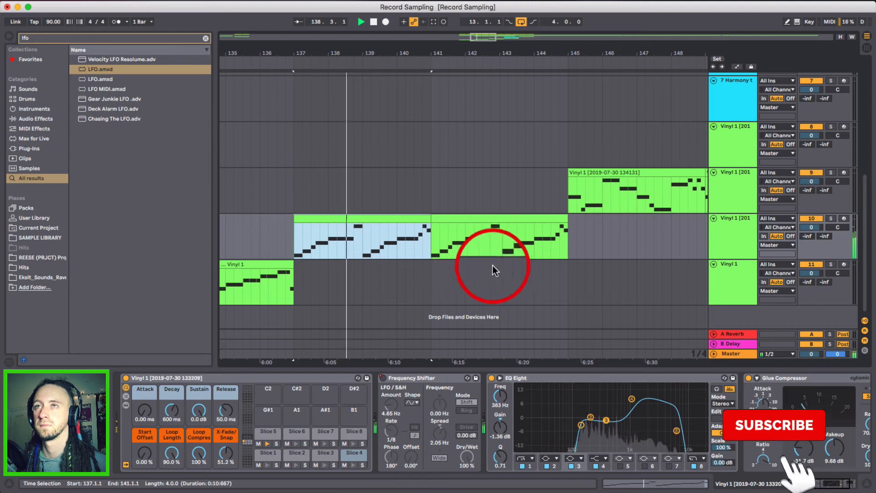
{"action": "left_click", "coordinate": [595, 178]}
{"action": "scroll", "coordinate": [475, 225], "scroll_direction": "up", "scroll_amount": 2}
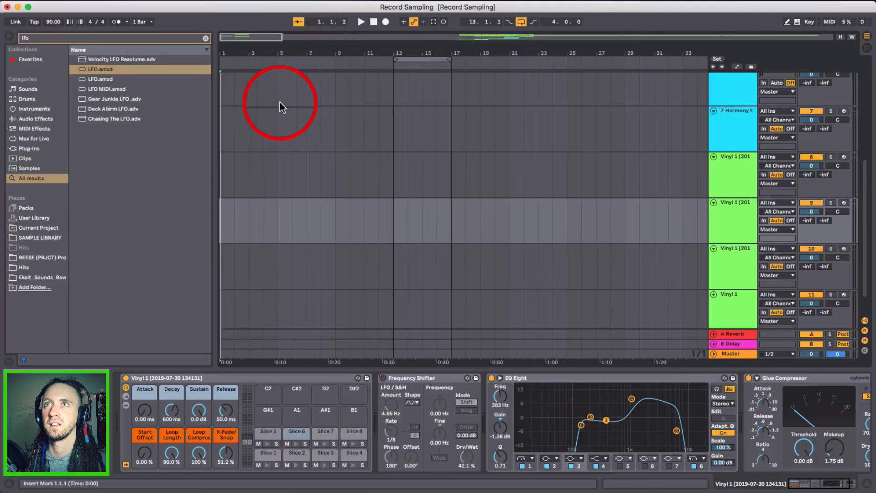
View the Slice to New MIDI Track options for the Vinyl 1 audio clip at bar 1, then cancel without slicing.
{"action": "scroll", "coordinate": [274, 111], "scroll_direction": "left", "scroll_amount": 20}
{"action": "scroll", "coordinate": [274, 112], "scroll_direction": "up", "scroll_amount": 5}
{"action": "right_click", "coordinate": [248, 146]}
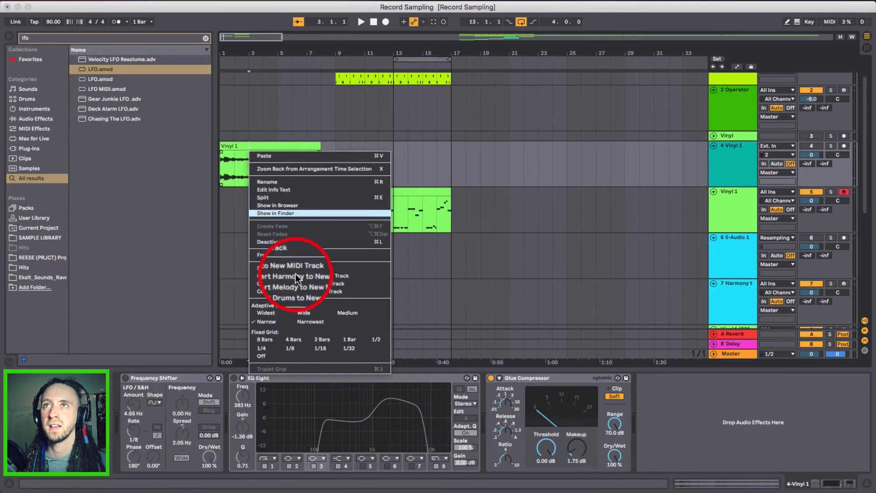
{"action": "right_click", "coordinate": [230, 144]}
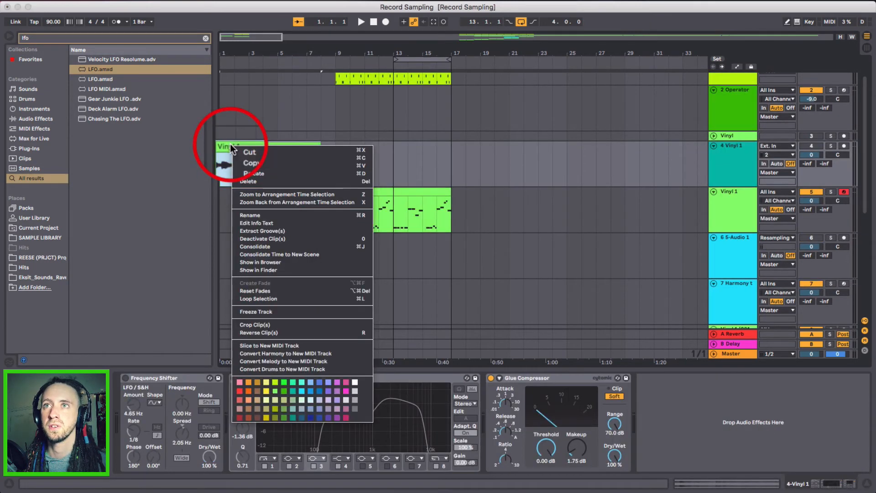
{"action": "left_click", "coordinate": [254, 345]}
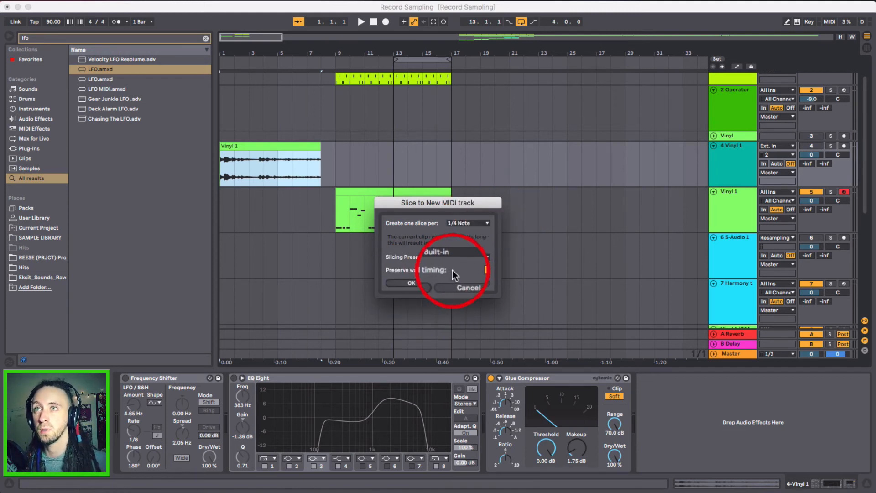
{"action": "left_click", "coordinate": [488, 282]}
Examine the device chain of the sliced Vinyl 1 track 5 back to its rack of slice pads.
{"action": "left_click", "coordinate": [726, 214]}
{"action": "scroll", "coordinate": [293, 400], "scroll_direction": "left", "scroll_amount": 5}
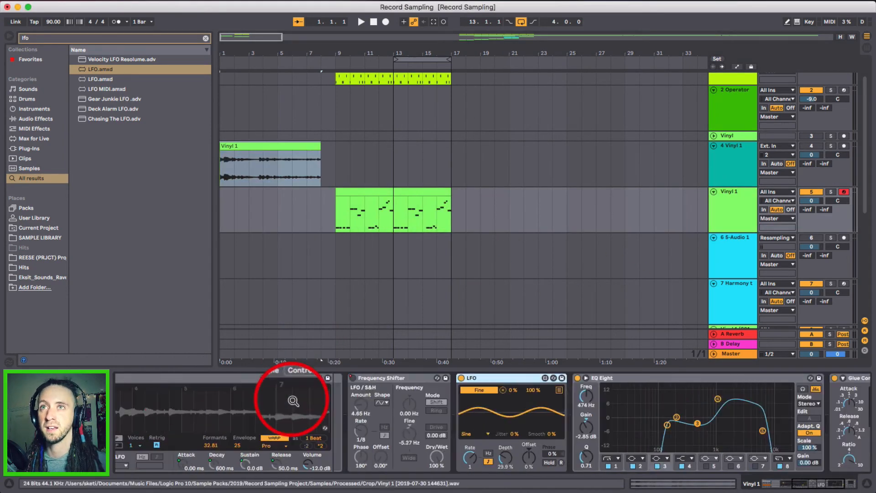
{"action": "scroll", "coordinate": [293, 400], "scroll_direction": "left", "scroll_amount": 10}
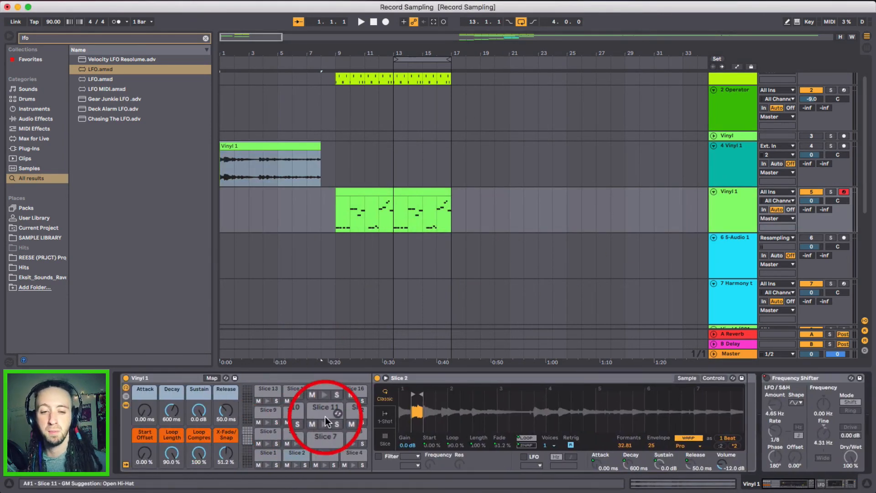